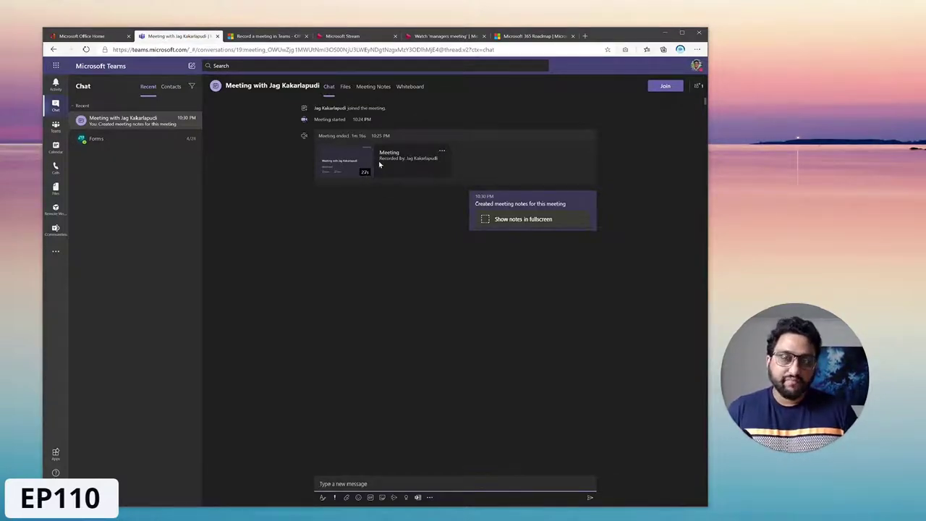
Step: Switch from the Teams meeting chat to the Microsoft Stream browser tab
click(367, 37)
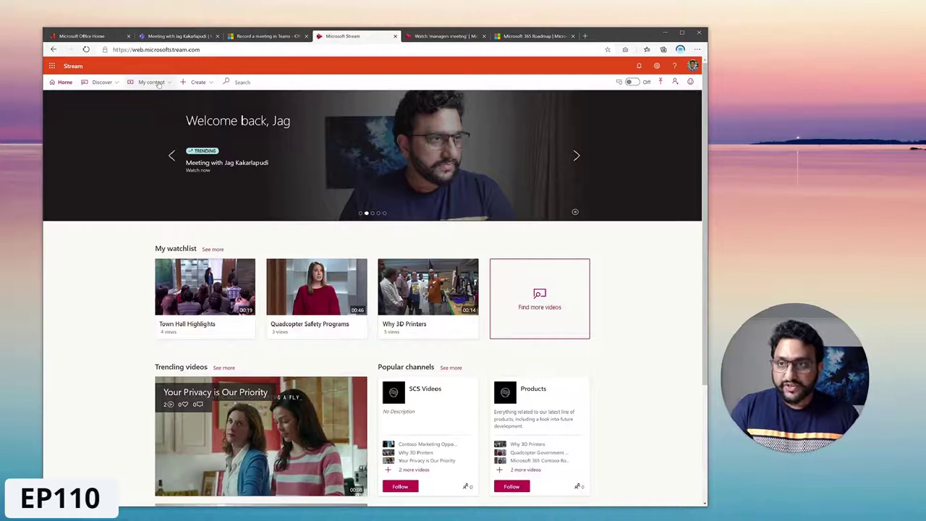
Step: Open the My content dropdown in the Stream navigation bar to list your content categories
click(158, 83)
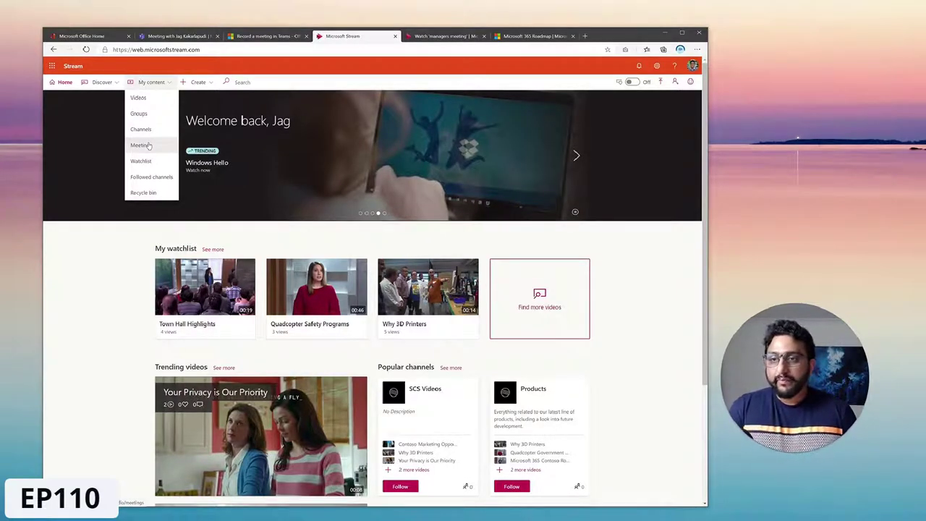
Step: Open the meeting recording from My content's Meetings list and pause it at the start
click(140, 145)
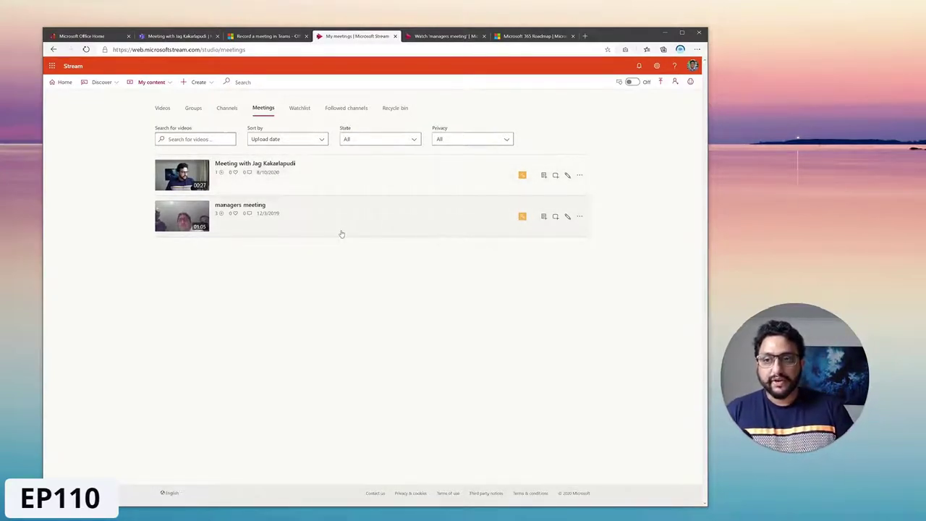
click(269, 167)
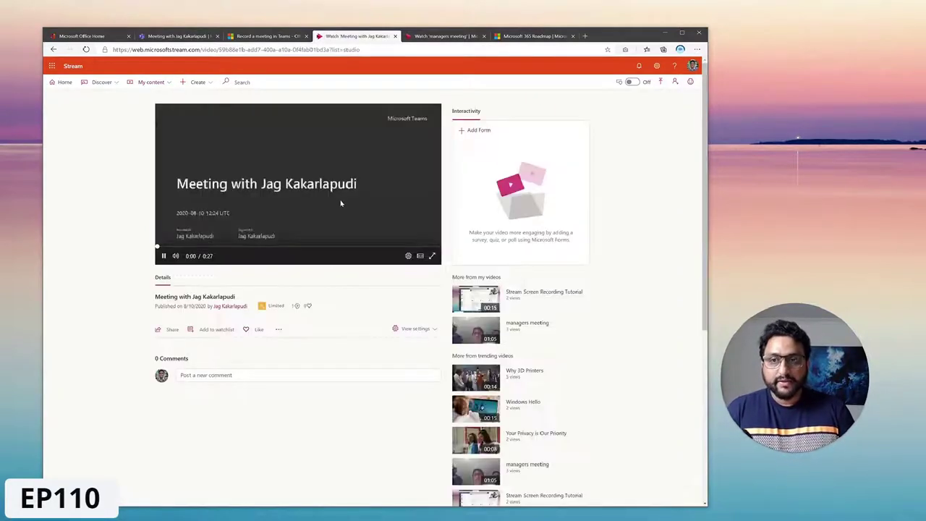
click(164, 256)
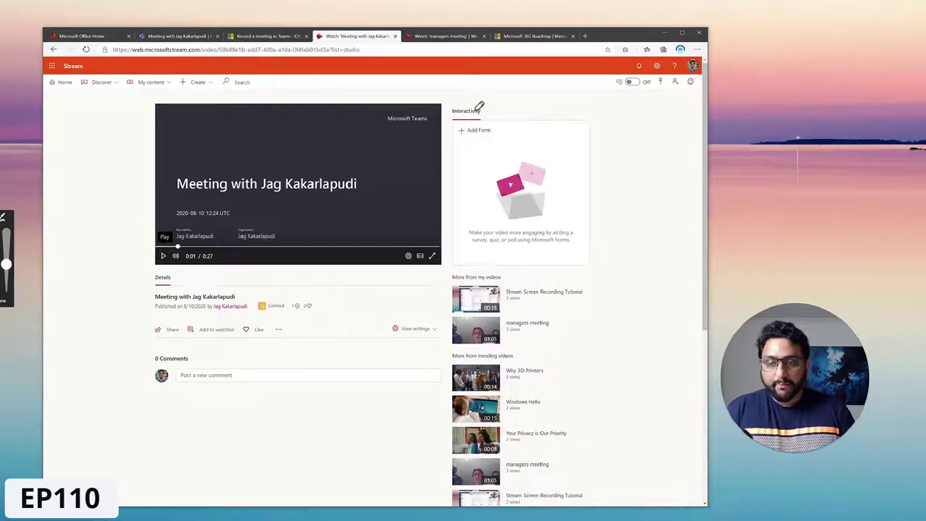
Step: Show the more-actions menu for the meeting video
click(533, 92)
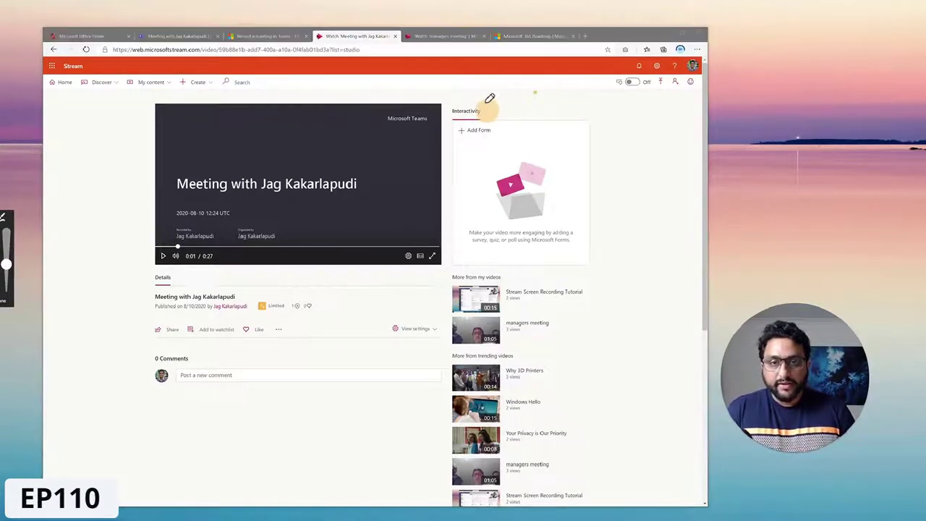
mouse_move(479, 114)
mouse_down()
mouse_move(535, 93)
mouse_move(506, 123)
mouse_up()
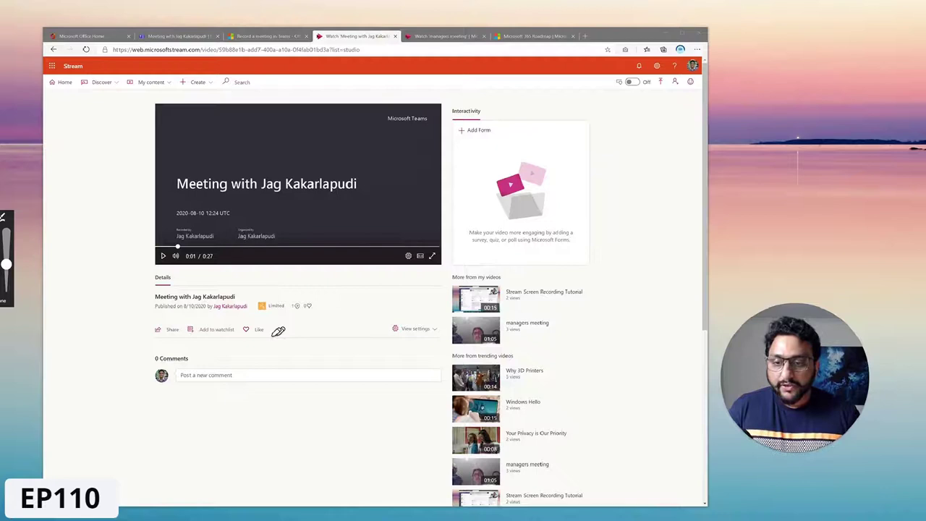
click(46, 306)
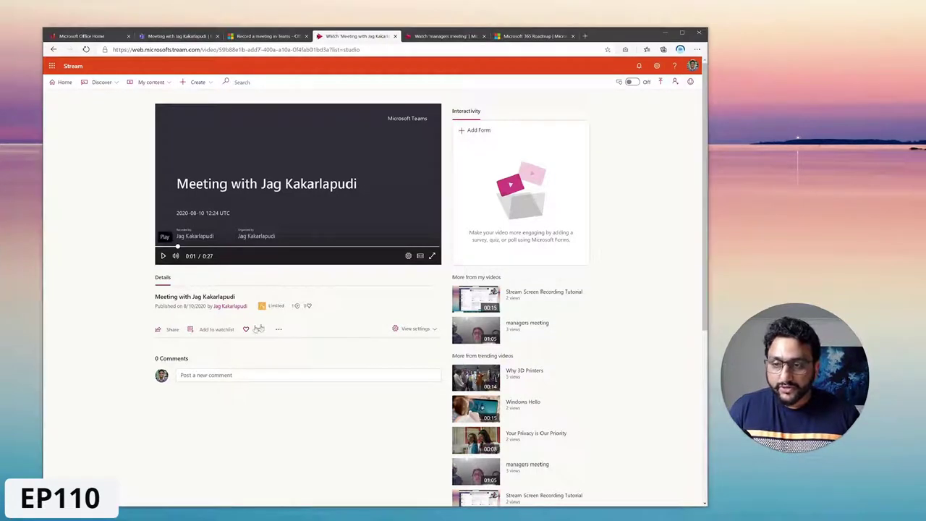
click(281, 331)
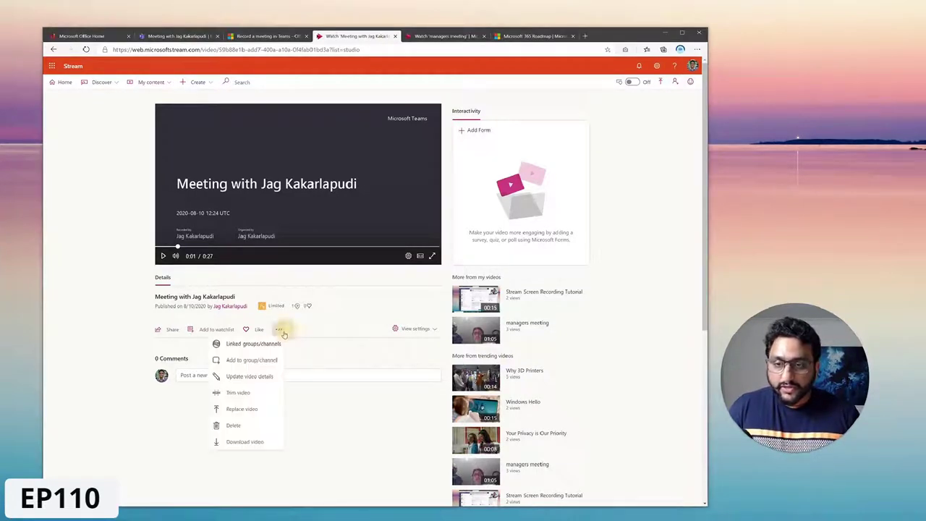
Step: In Update video details, keep English as the video language, tick Autogenerate a caption file, and apply
click(250, 378)
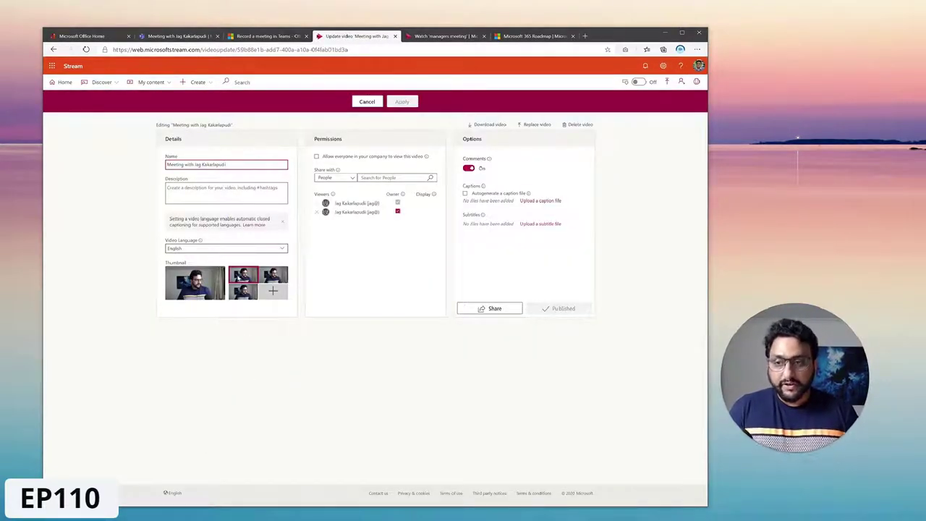
mouse_move(200, 242)
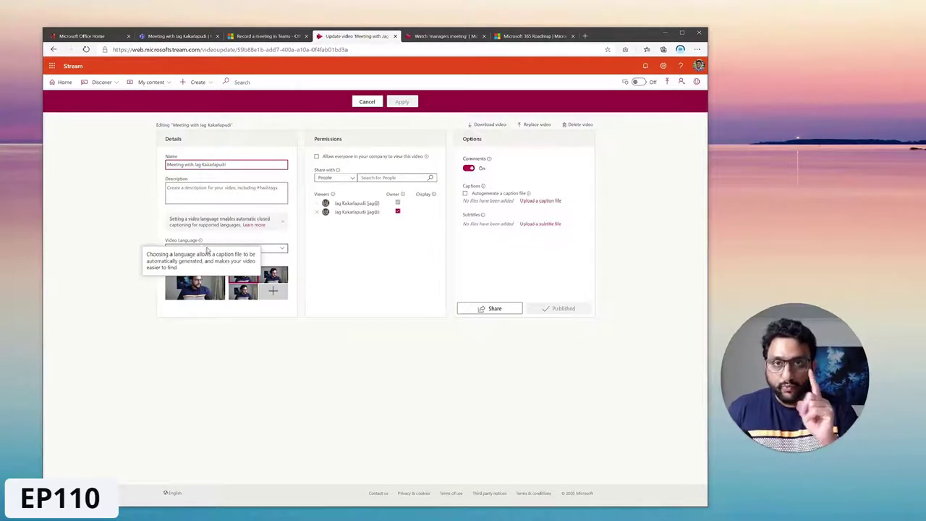
click(192, 249)
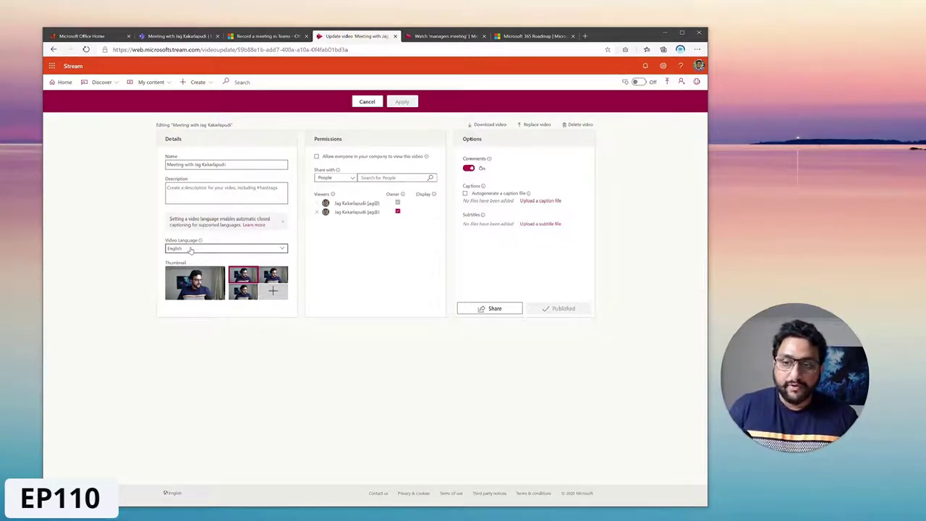
click(191, 249)
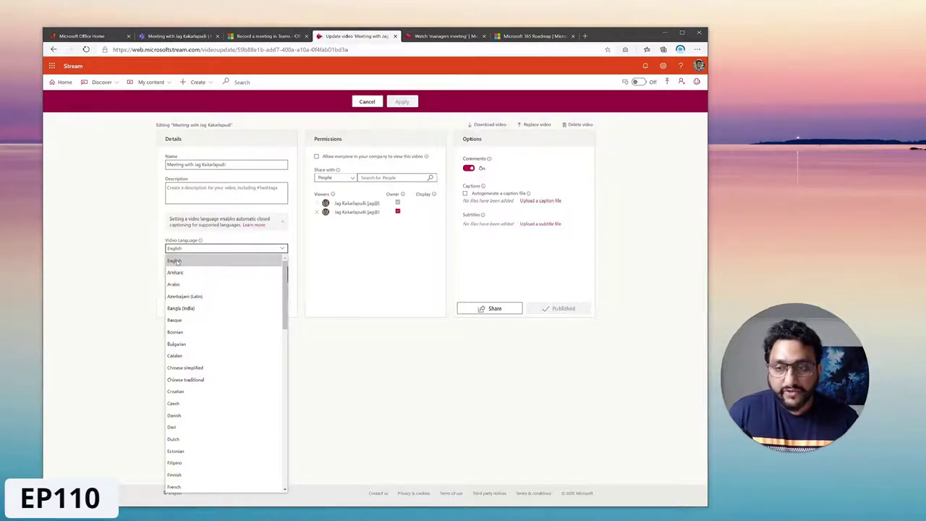
click(176, 261)
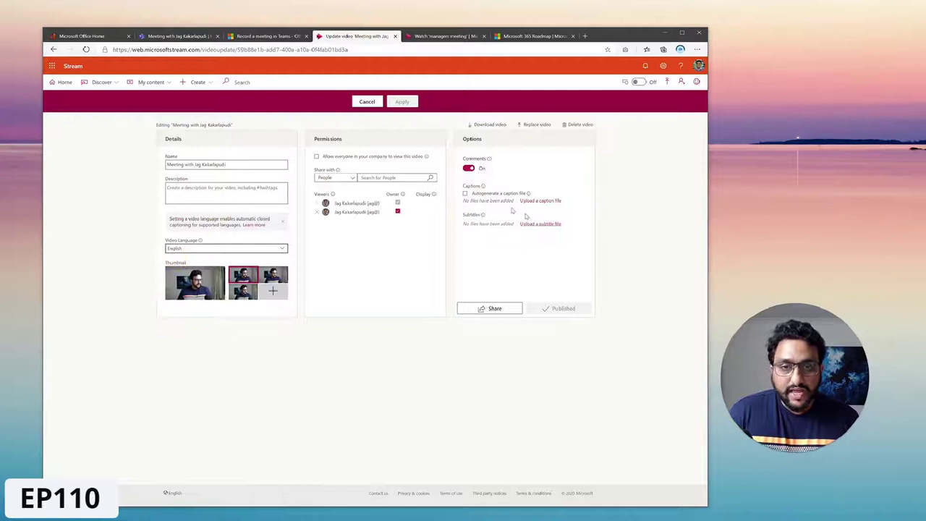
click(465, 194)
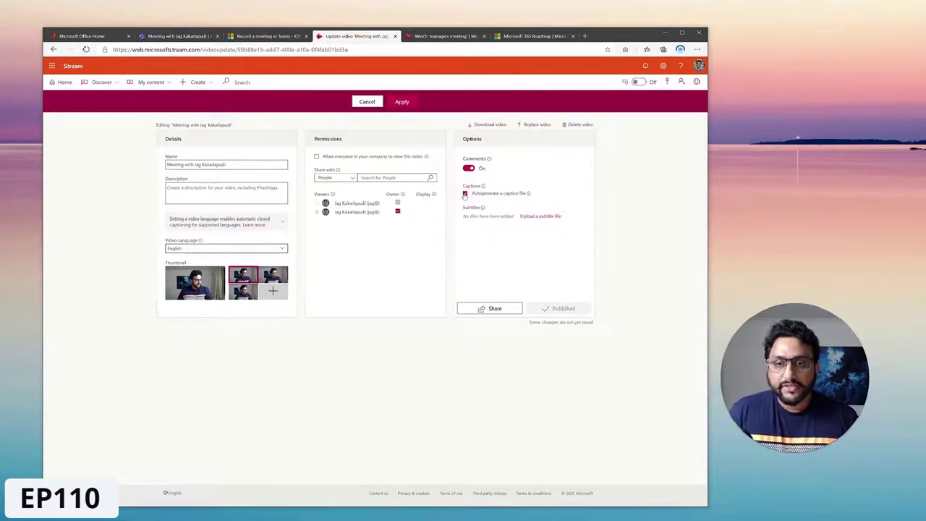
mouse_move(482, 208)
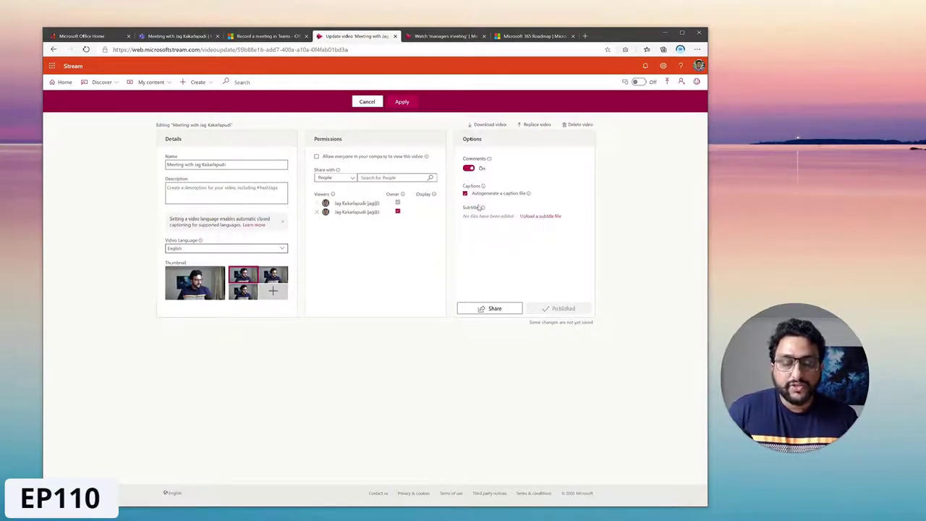
click(402, 105)
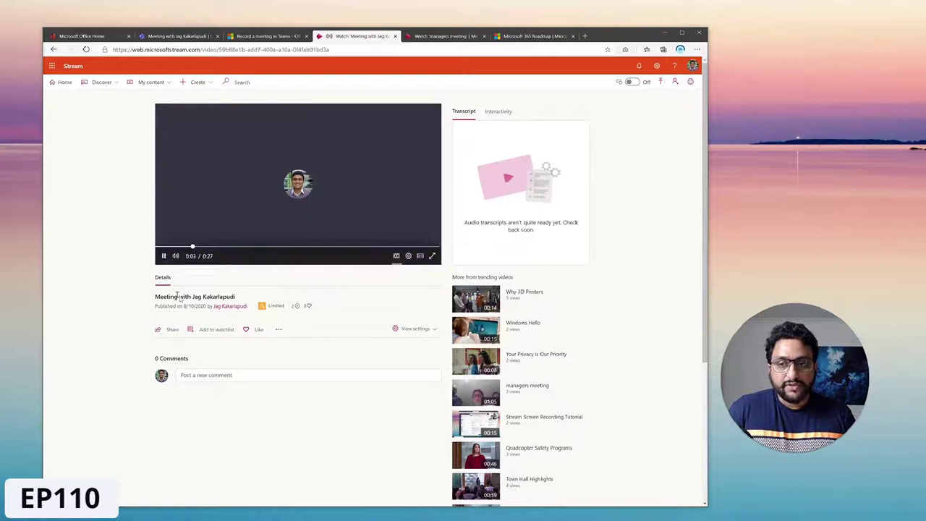
Step: Pause the newer meeting recording at 0:04 while its transcript is still processing
click(163, 258)
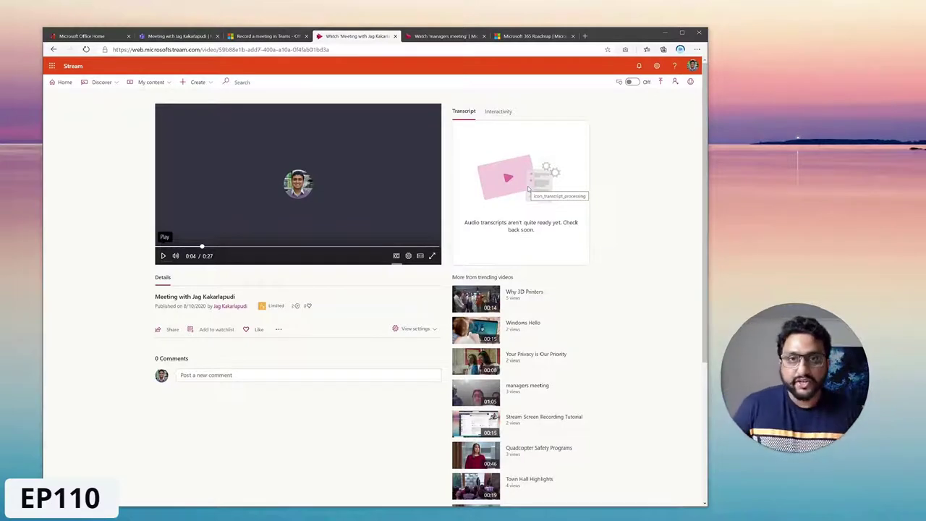
Step: Switch to the 'managers meeting' video and scroll its transcript up to the early lines
click(443, 36)
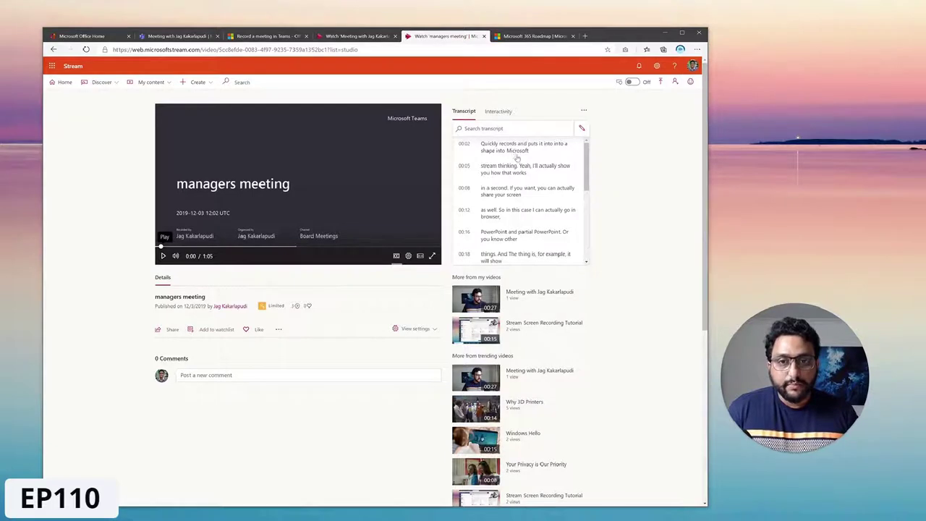
mouse_move(585, 150)
mouse_down()
mouse_move(583, 211)
mouse_move(588, 147)
mouse_up()
scroll(530, 162, up, 5)
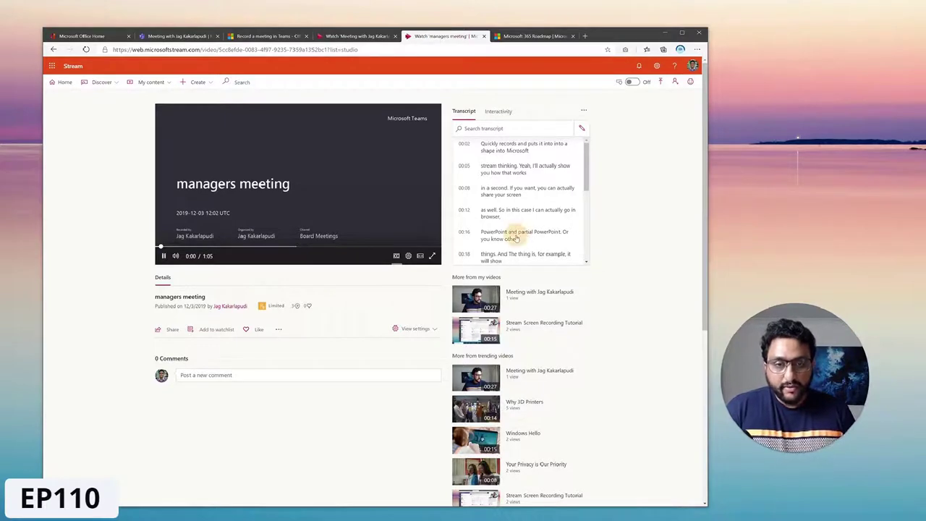
Step: Delete 'partial' from the 00:16 transcript line so it reads 'PowerPoint and PowerPoint. Or you know other'
click(503, 239)
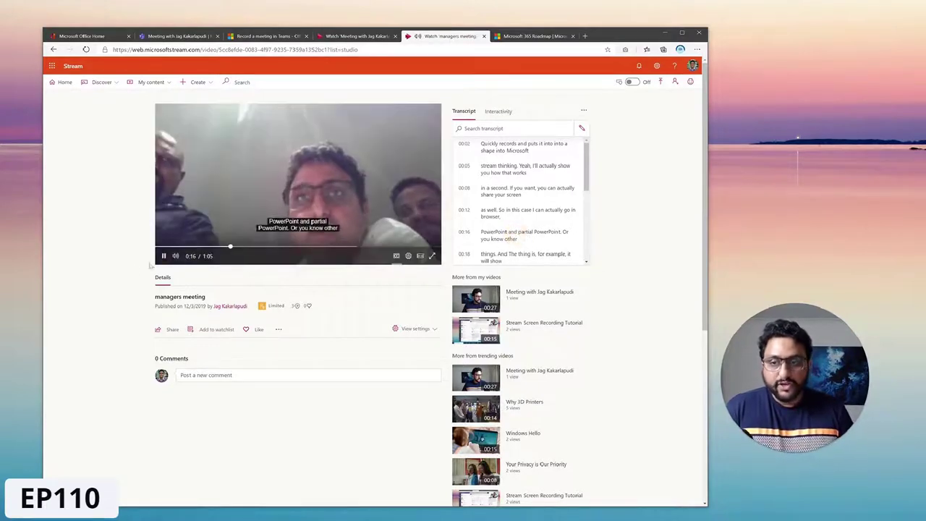
key(space)
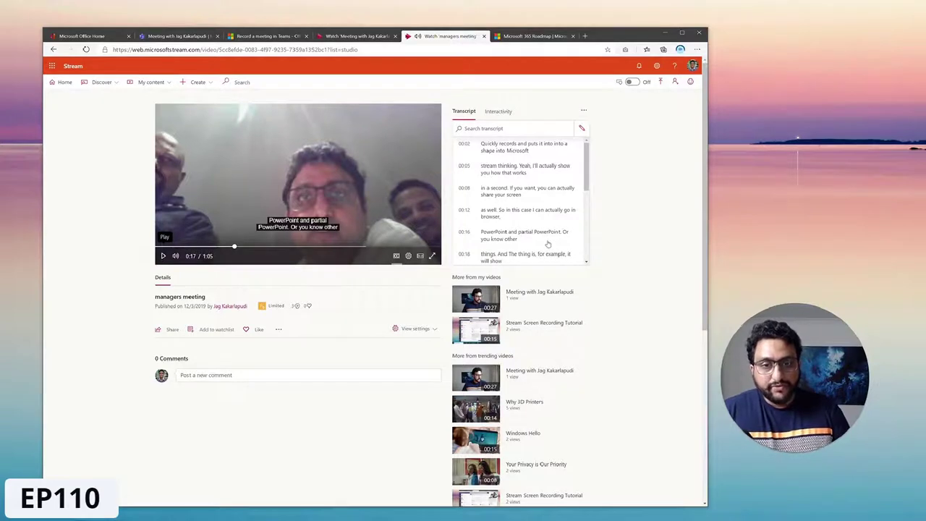
click(581, 128)
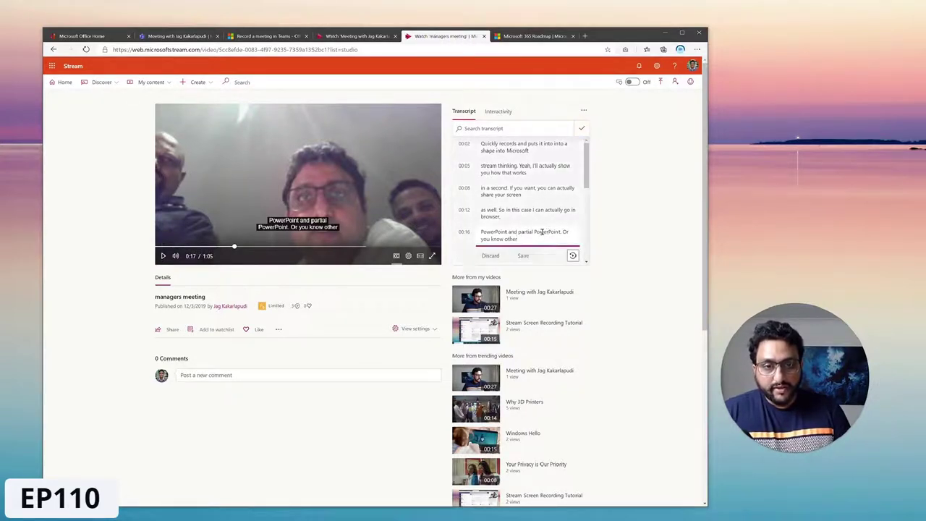
double_click(525, 231)
key(BackSpace)
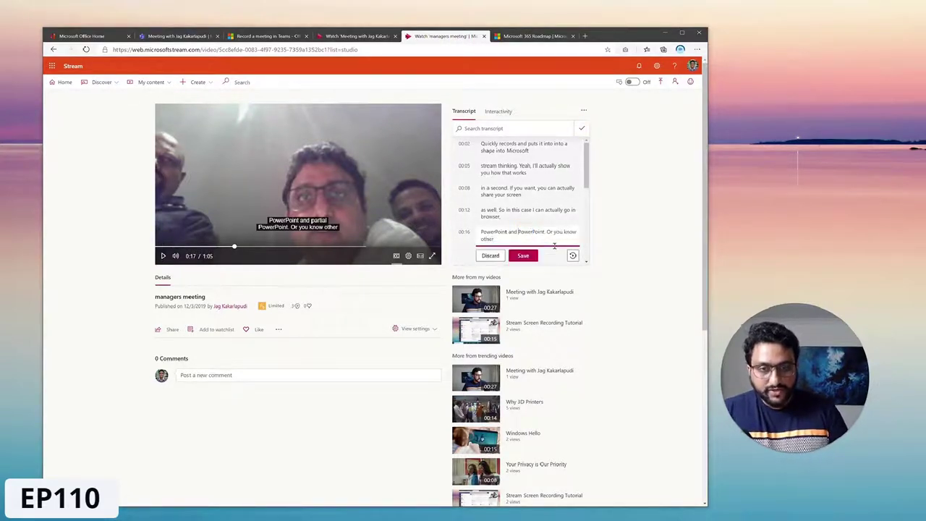
click(523, 255)
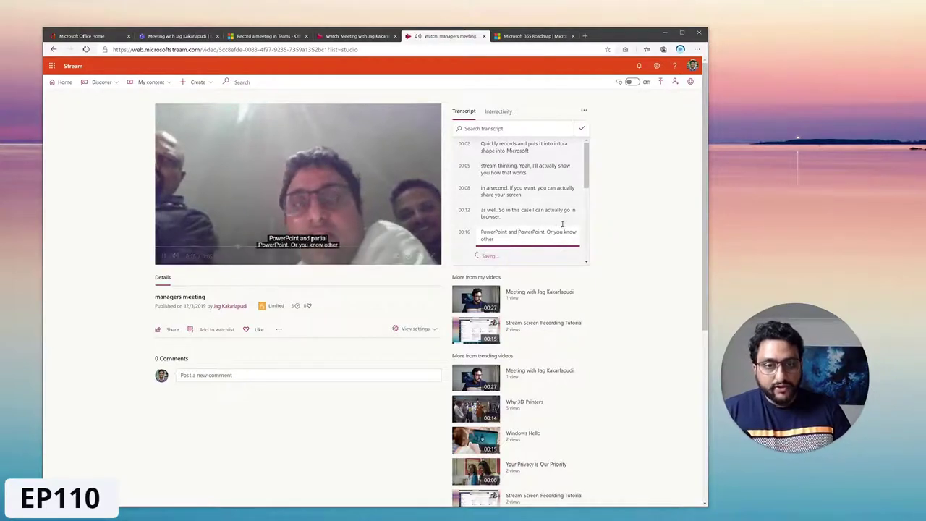
Step: Open the 00:05 transcript line for editing, play its audio, then stop playback
click(164, 256)
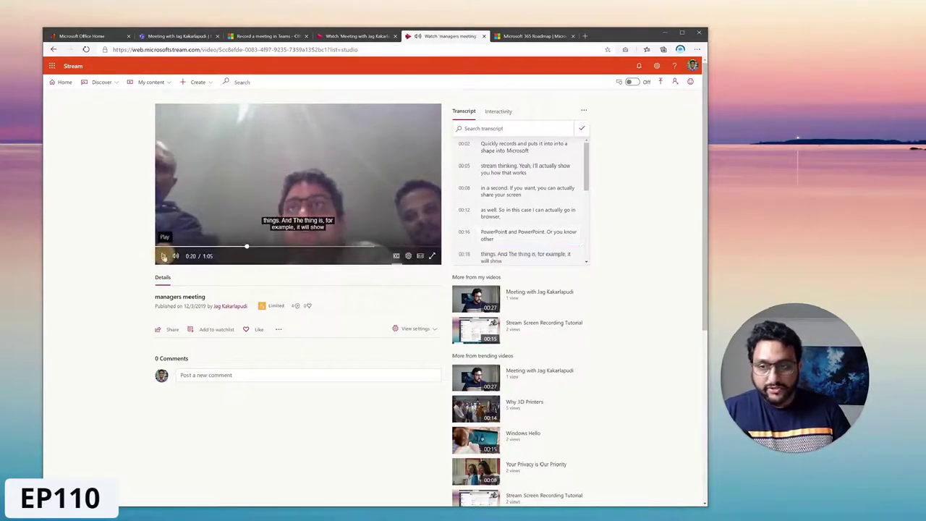
click(508, 172)
click(572, 188)
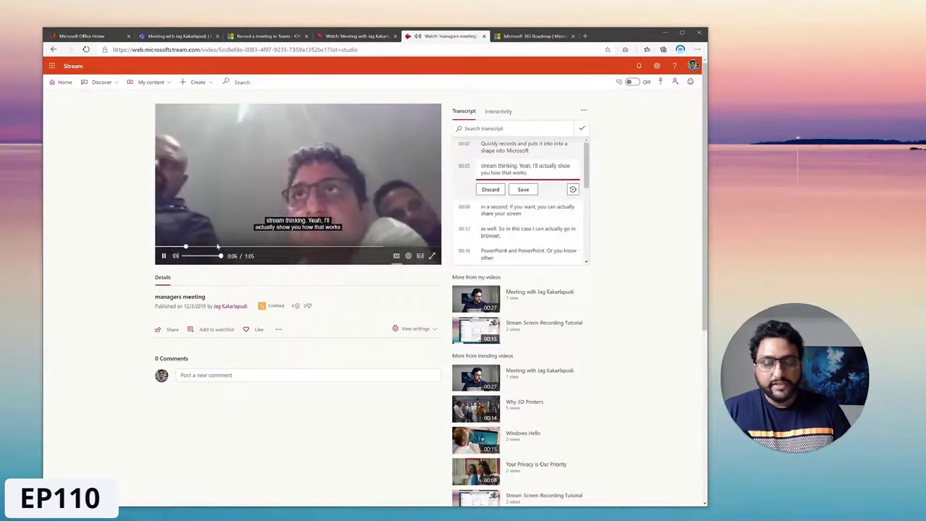
click(164, 257)
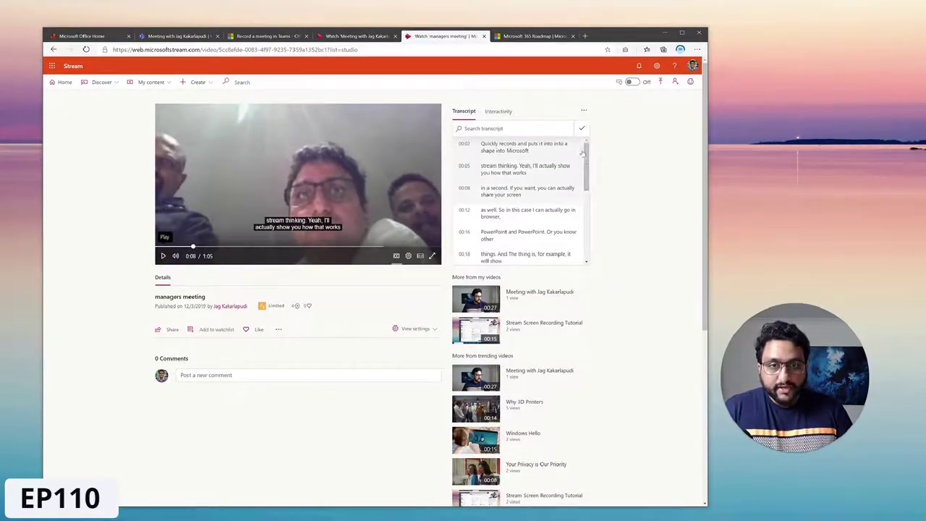
Step: Search the transcript for 'microsoft' and jump the video to the 00:02 match
click(526, 130)
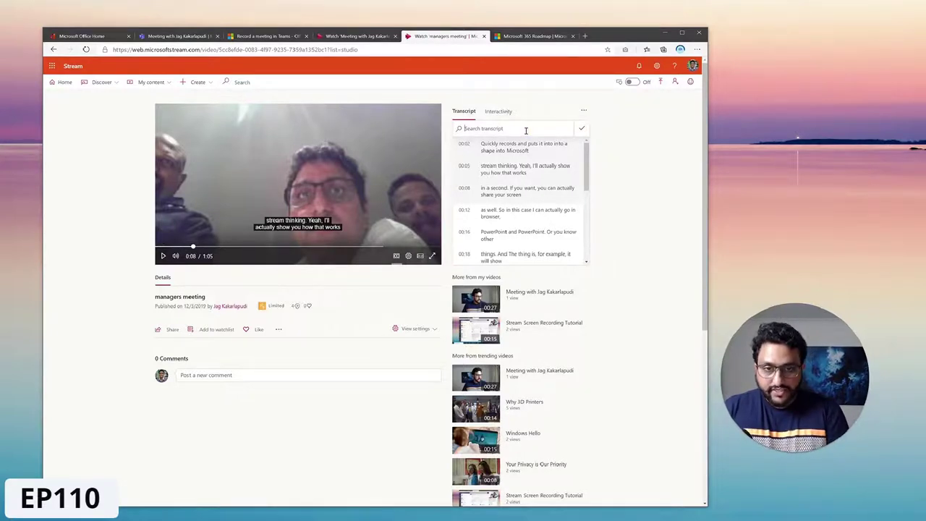
text(macrosoft)
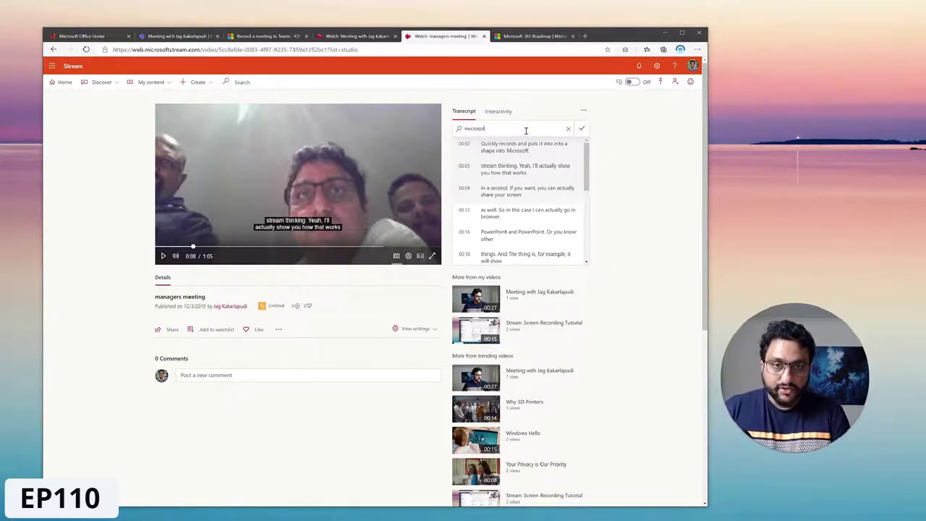
key(Return)
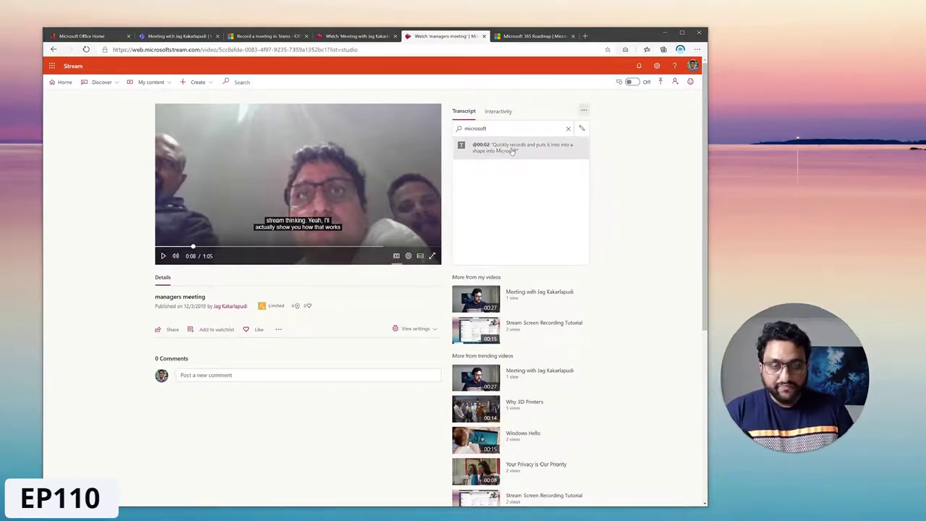
click(513, 150)
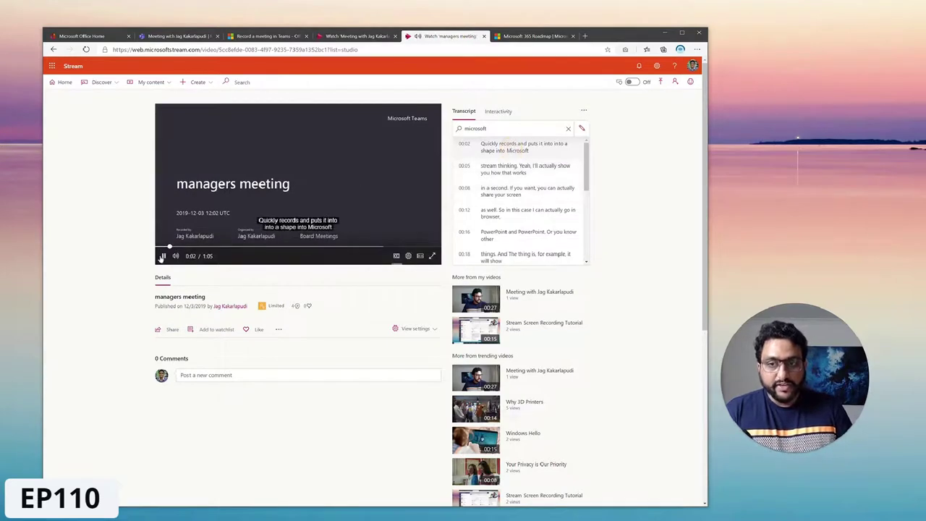